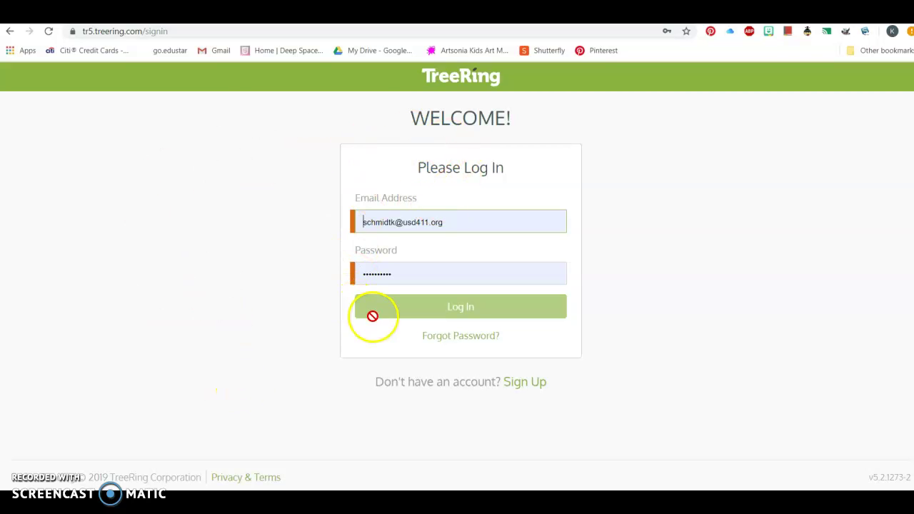
Step: Sign in to TreeRing with the autofilled email and password
click(355, 222)
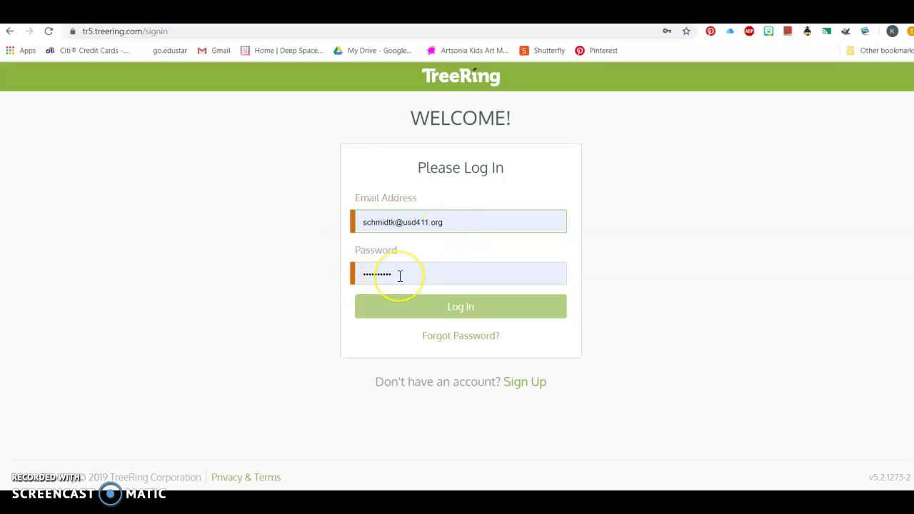
click(467, 314)
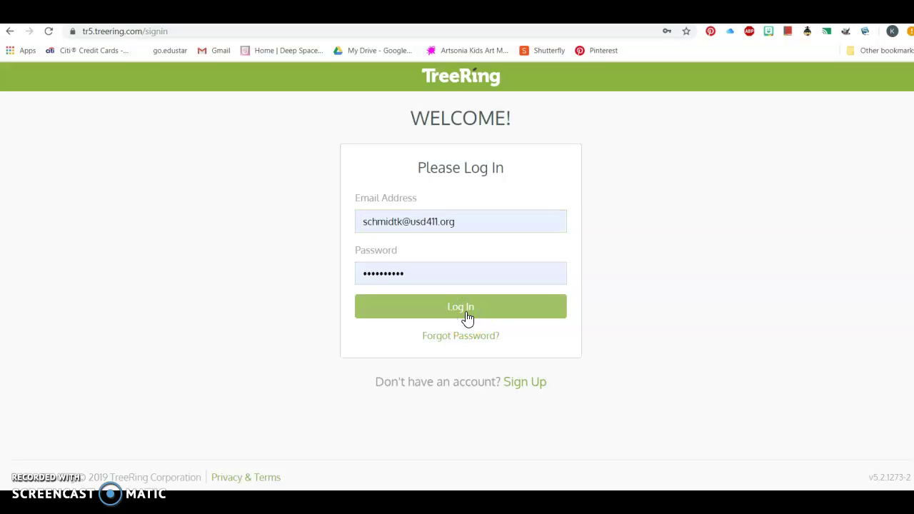
click(468, 318)
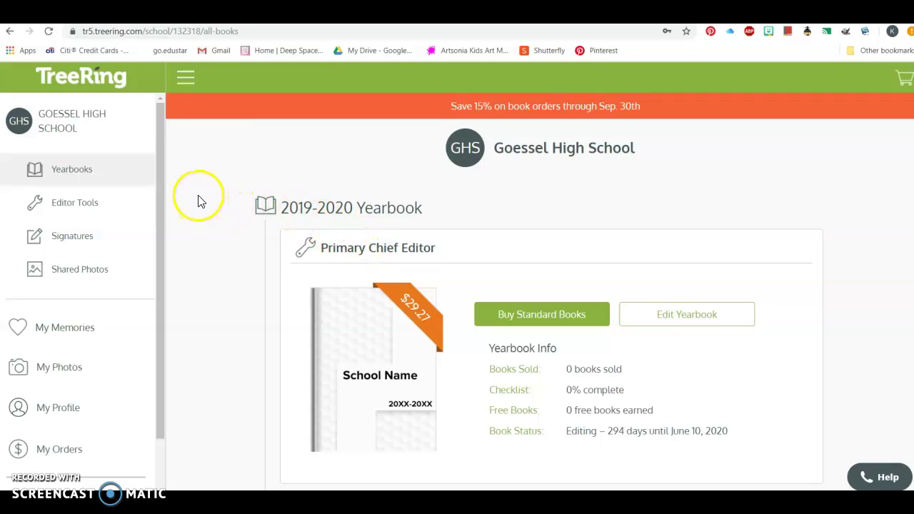
Step: Open Editor Tools and go to the Students & Parents roster
click(80, 204)
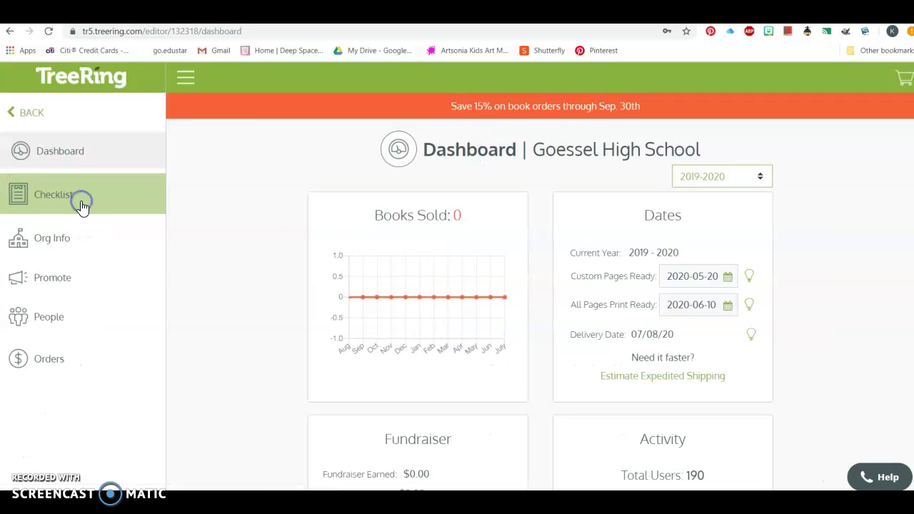
click(58, 323)
Step: Sort the Students & Parents roster by grade, with 10th graders first
scroll(415, 336, down, 5)
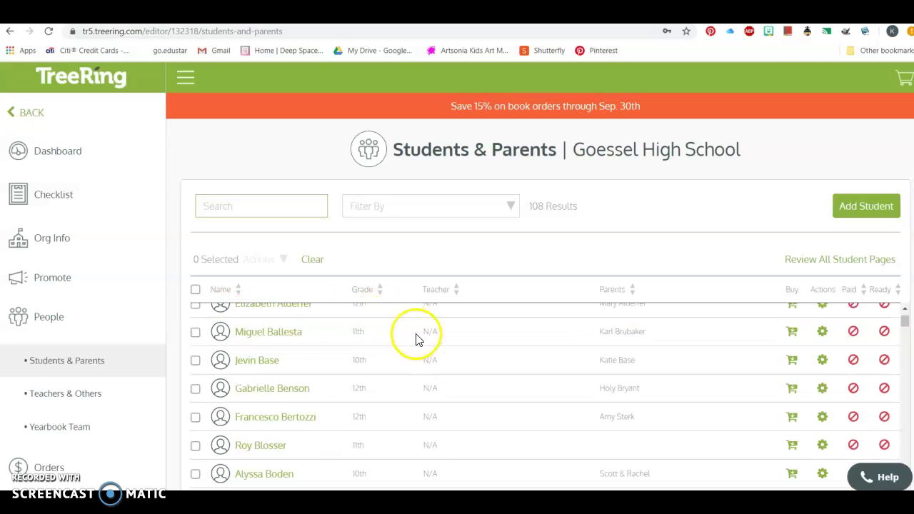
scroll(418, 339, down, 10)
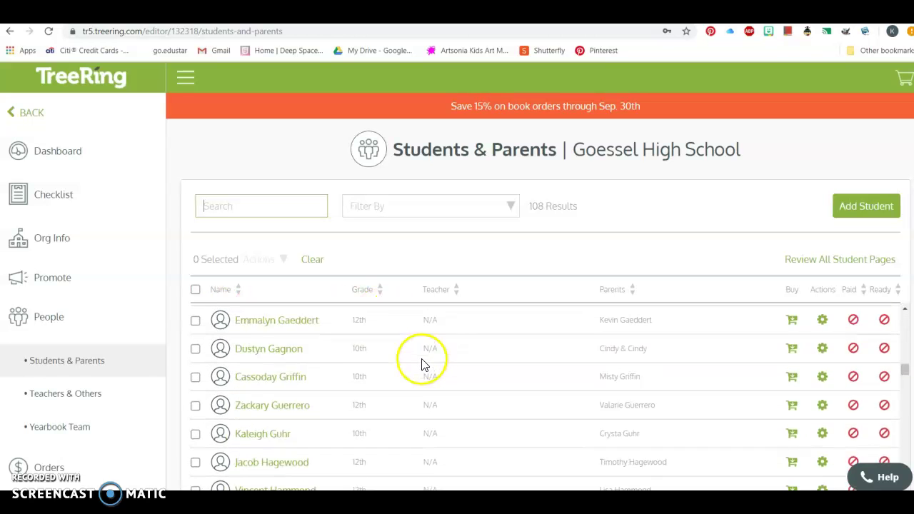
scroll(425, 372, down, 10)
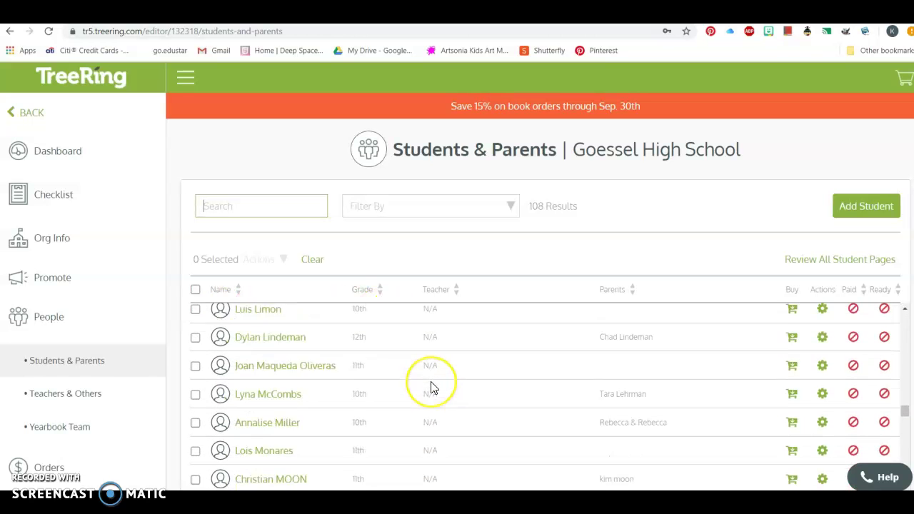
scroll(431, 386, up, 15)
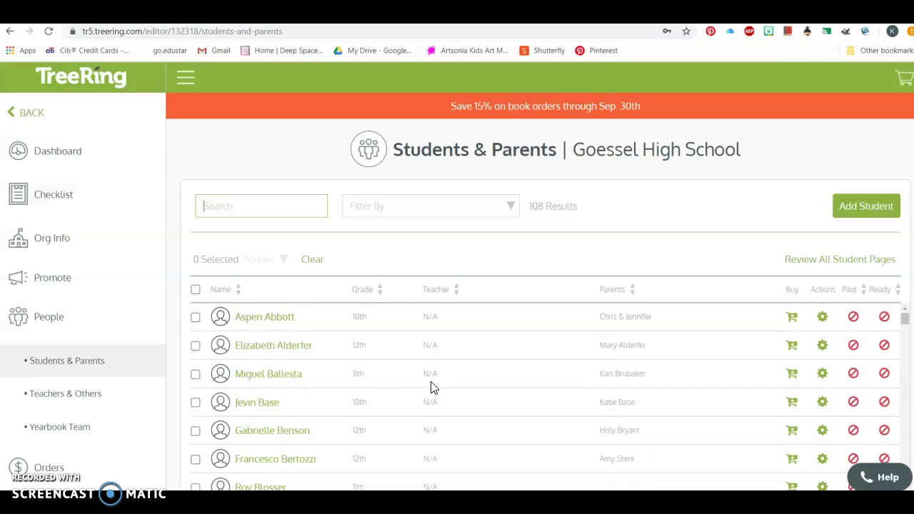
click(238, 294)
click(239, 293)
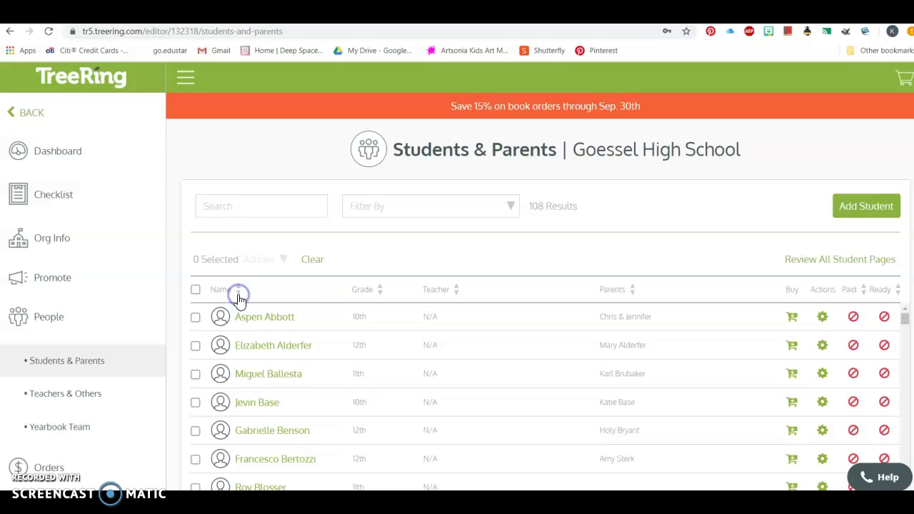
click(380, 294)
click(380, 298)
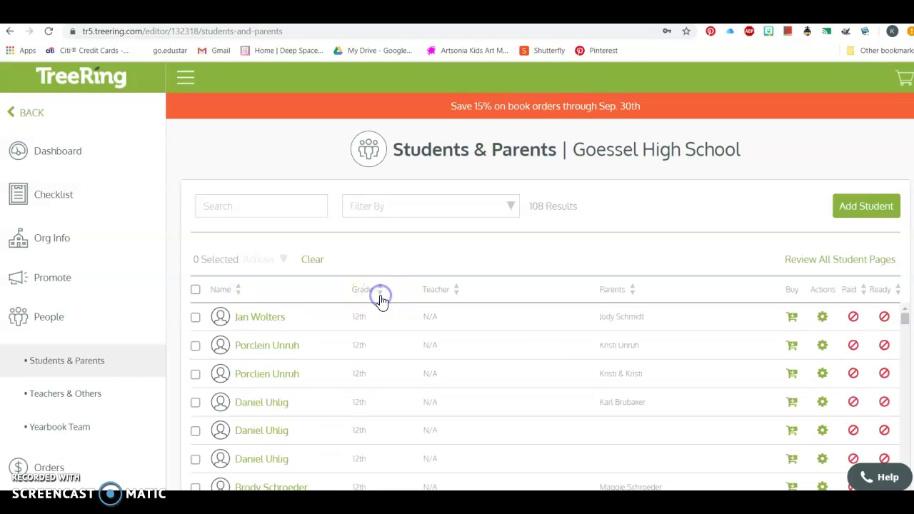
click(379, 296)
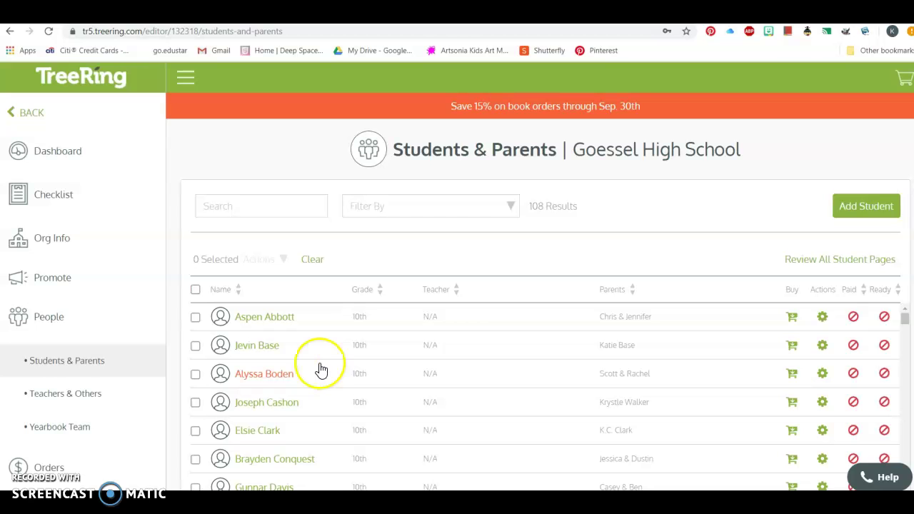
Step: Scroll through the grade-sorted roster of 108 students and their parents
scroll(325, 367, down, 1)
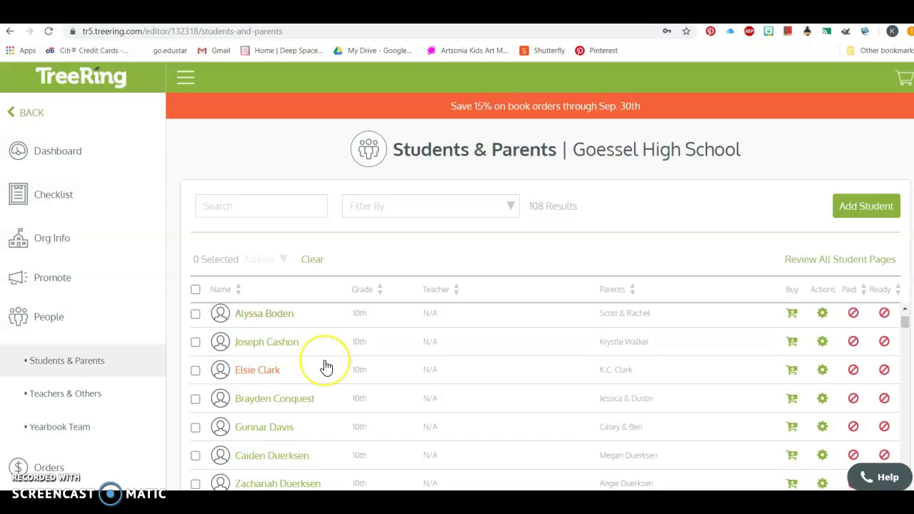
scroll(325, 367, down, 1)
scroll(325, 368, up, 1)
scroll(325, 367, down, 1)
scroll(325, 367, down, 1)
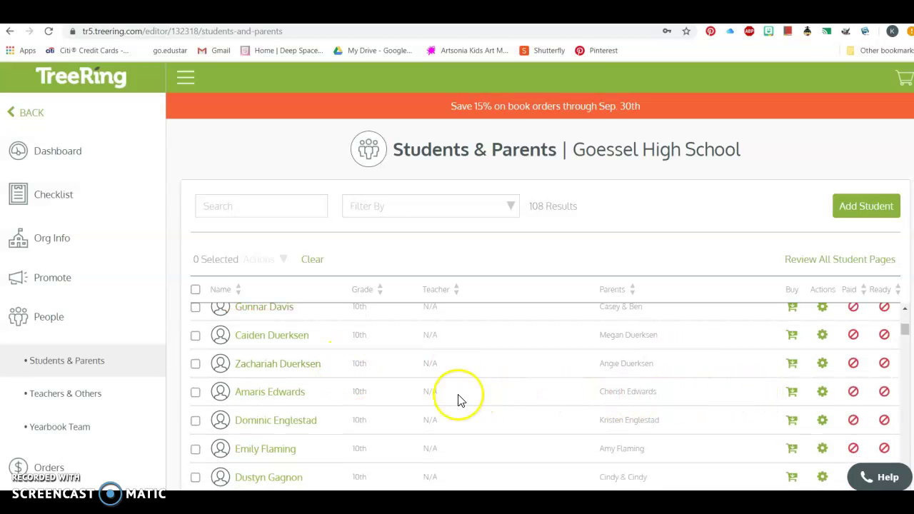
scroll(346, 397, down, 5)
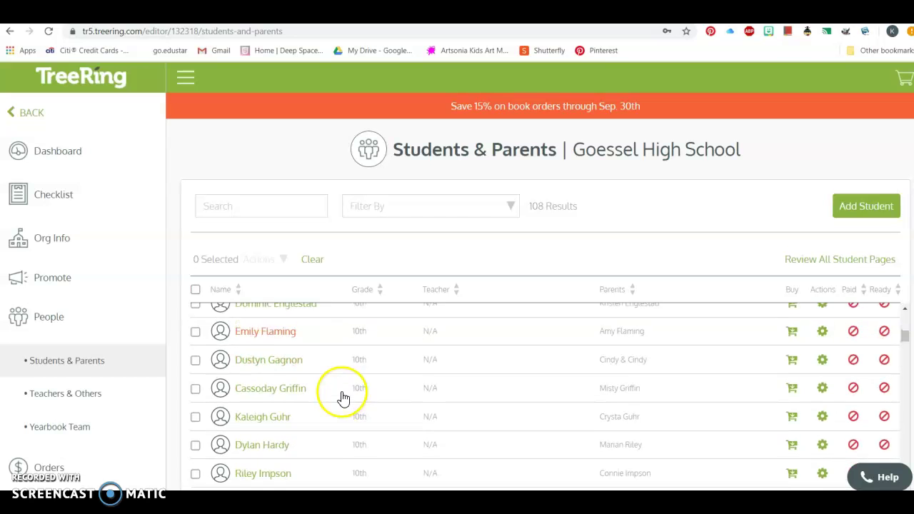
scroll(343, 398, down, 3)
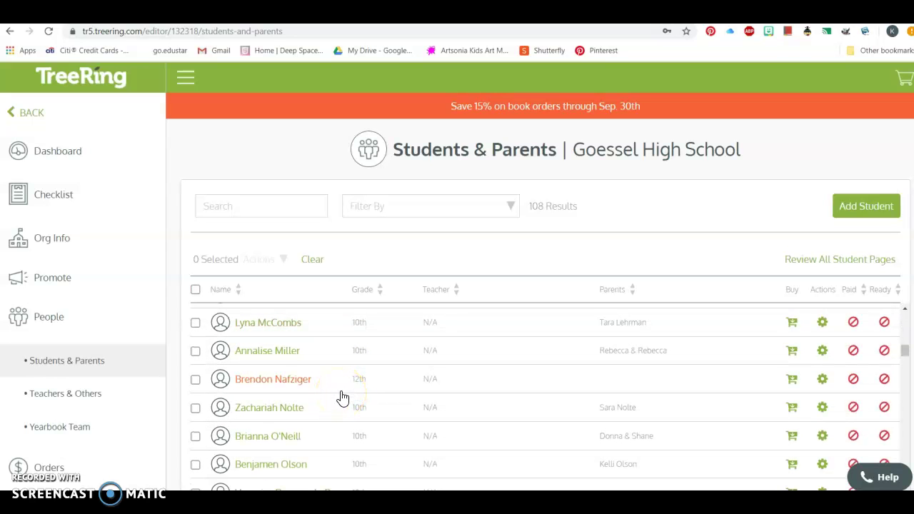
scroll(343, 398, down, 3)
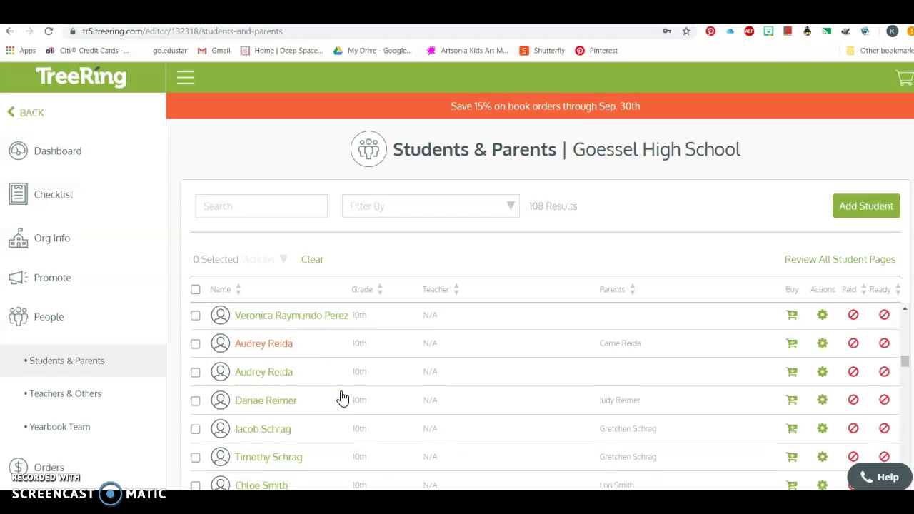
scroll(343, 398, up, 10)
click(348, 353)
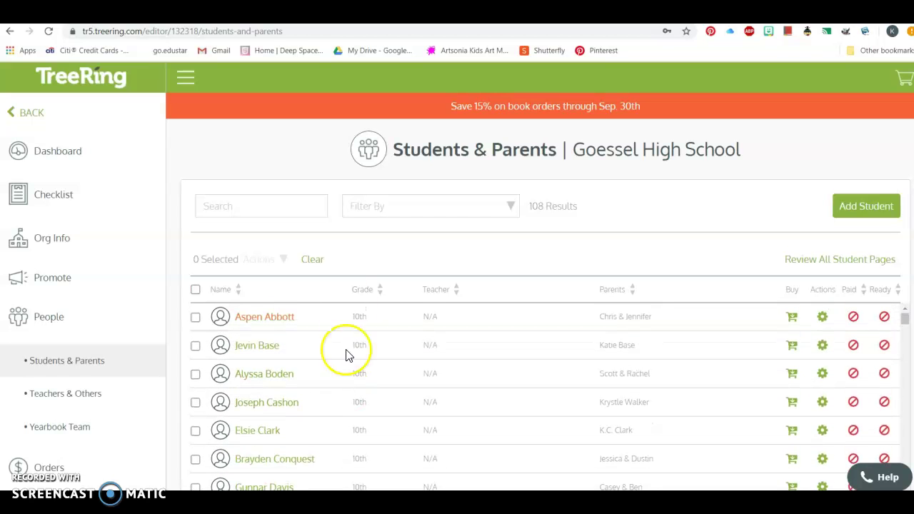
Step: Start a new entry via Add Student, choosing Add Individual Student/Parent
click(866, 209)
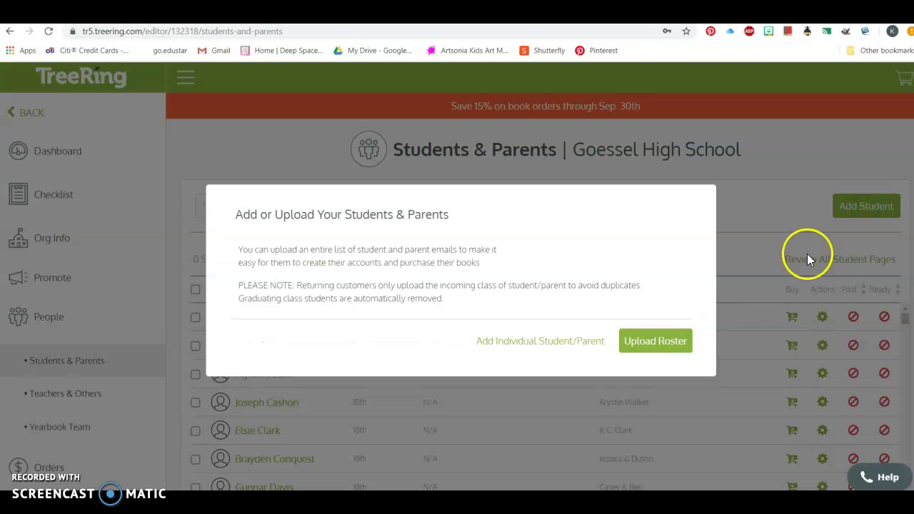
click(536, 342)
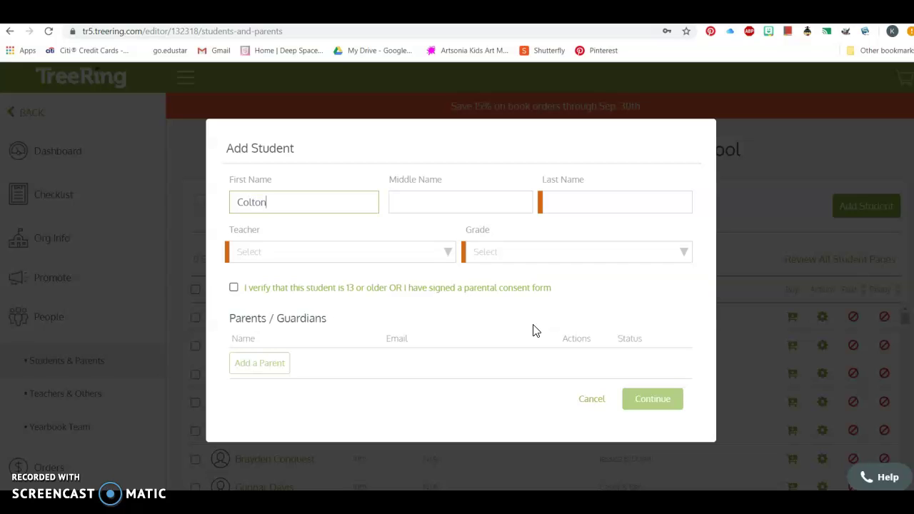
Step: Move the student's last name from Middle Name into Last Name and enter the middle initial
key(Tab)
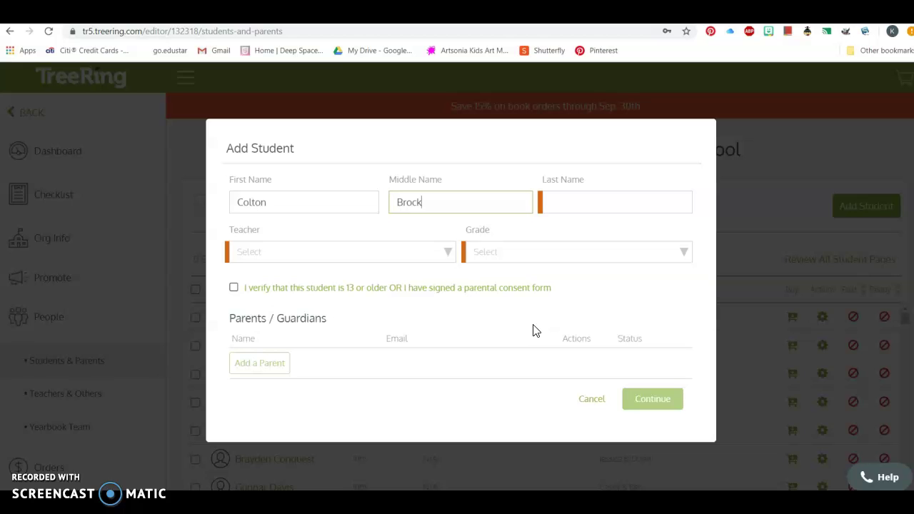
key(Tab)
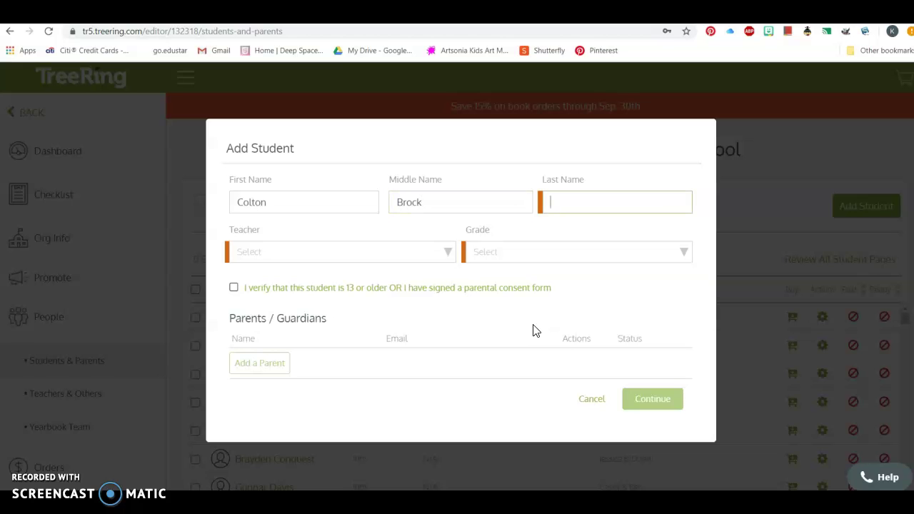
double_click(406, 205)
key(BackSpace)
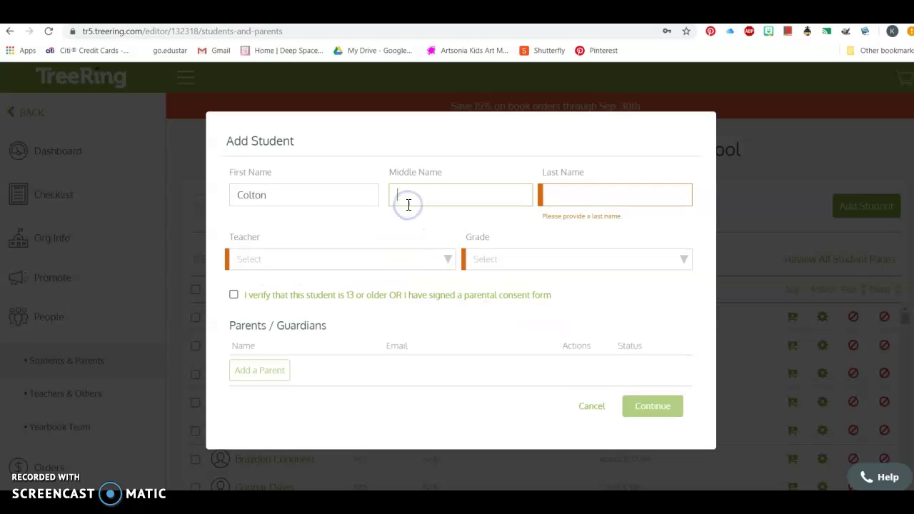
click(551, 198)
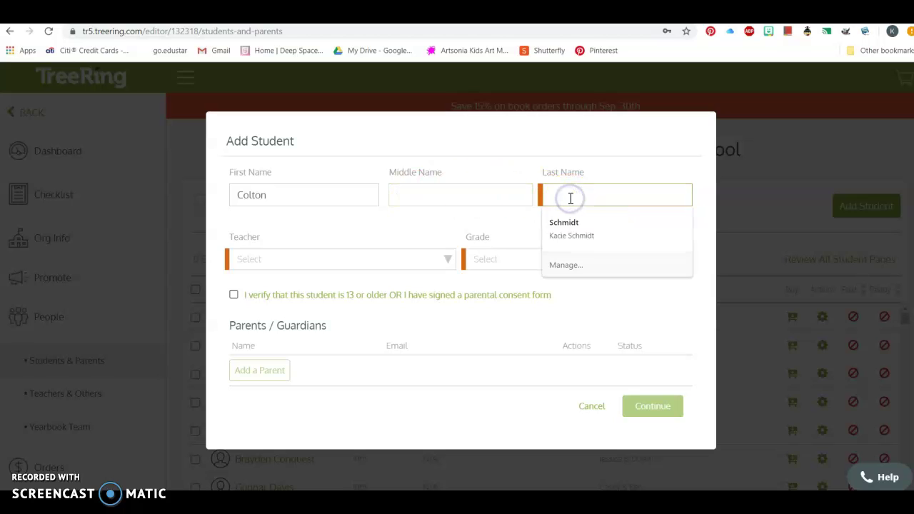
text(Bro)
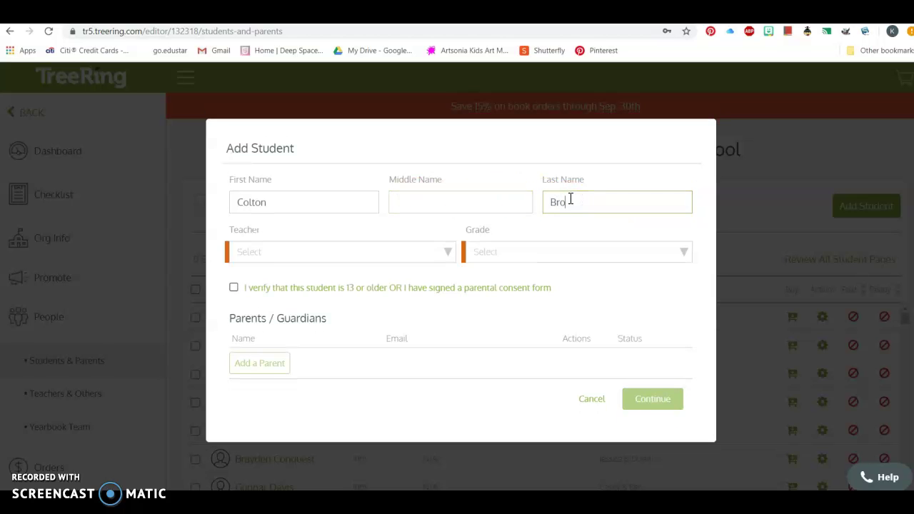
text(ck)
click(451, 206)
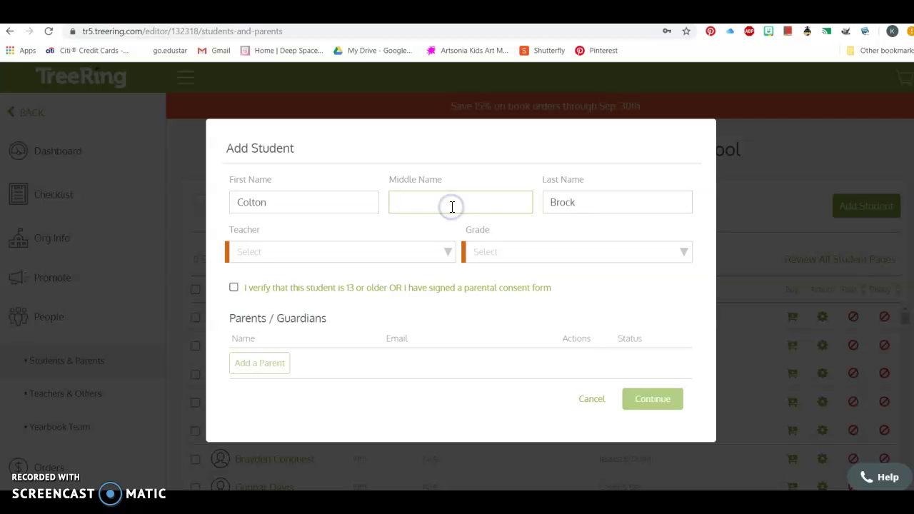
text(L)
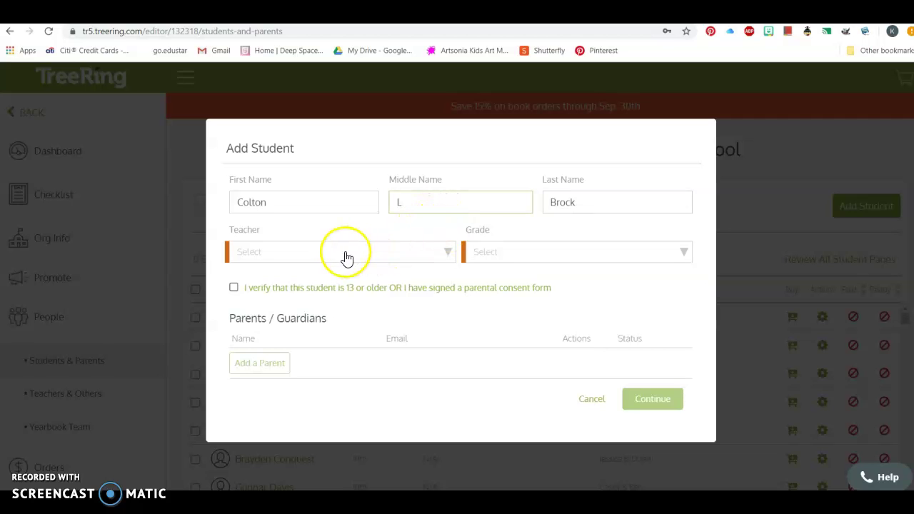
Step: Set the grade to 9th Grade and tick the age/consent confirmation
click(536, 254)
click(528, 277)
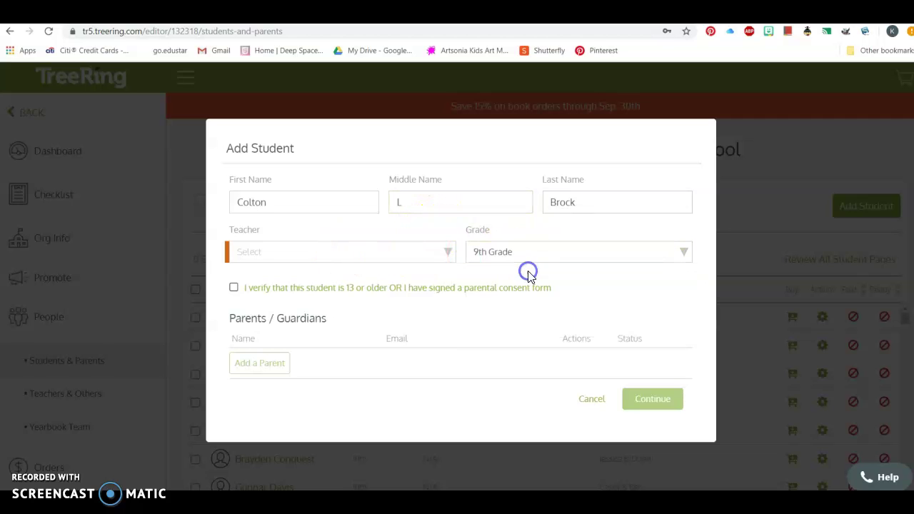
click(234, 287)
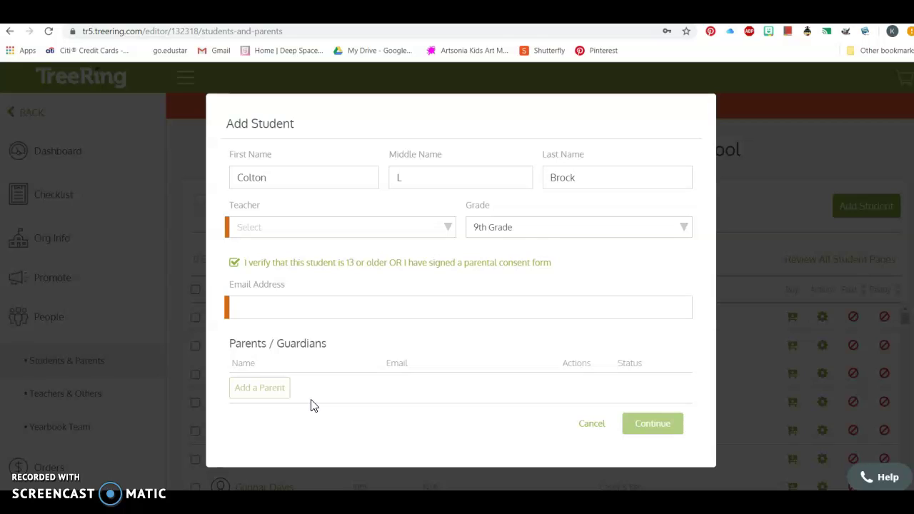
Step: Set teacher to Not Listed/Applicable, enter the student's school email, and save the student
click(678, 418)
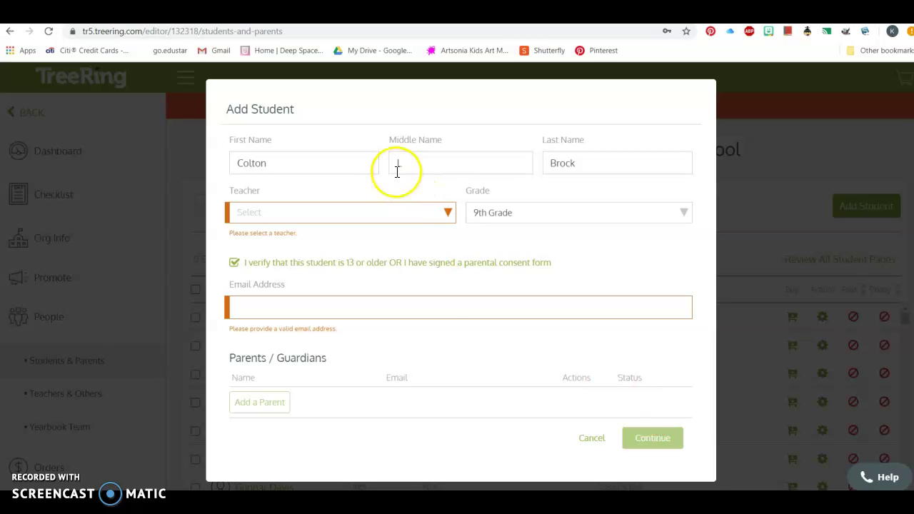
click(448, 212)
click(434, 235)
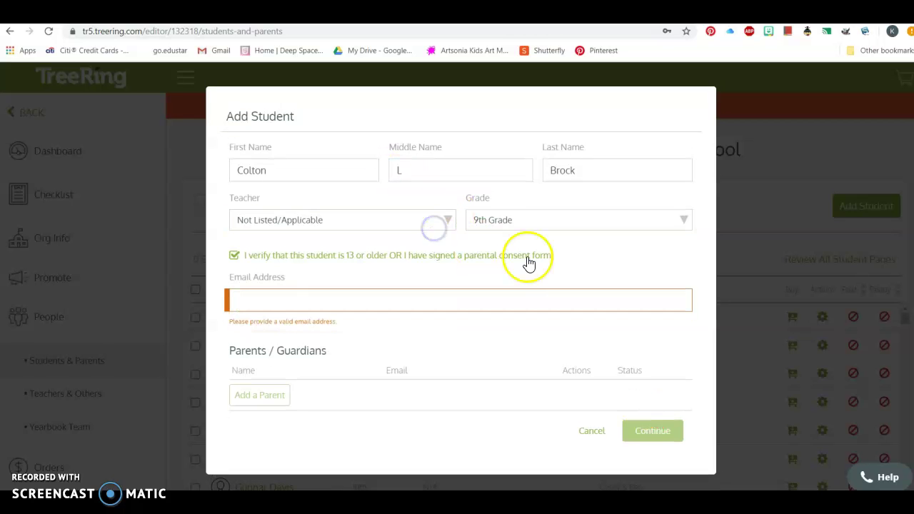
click(457, 300)
click(441, 298)
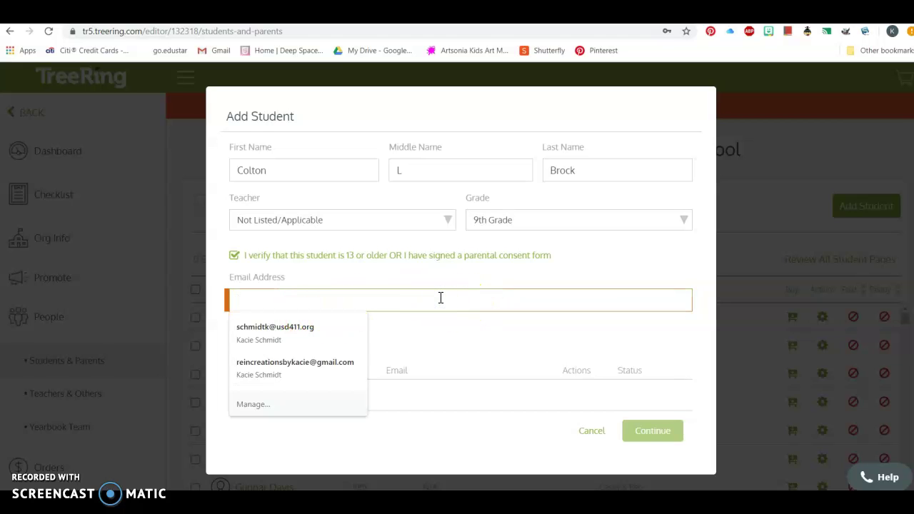
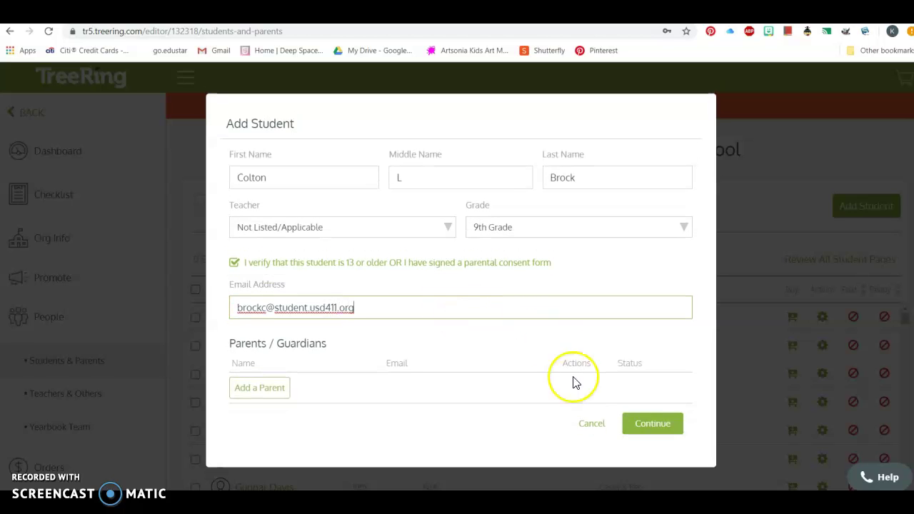
click(653, 425)
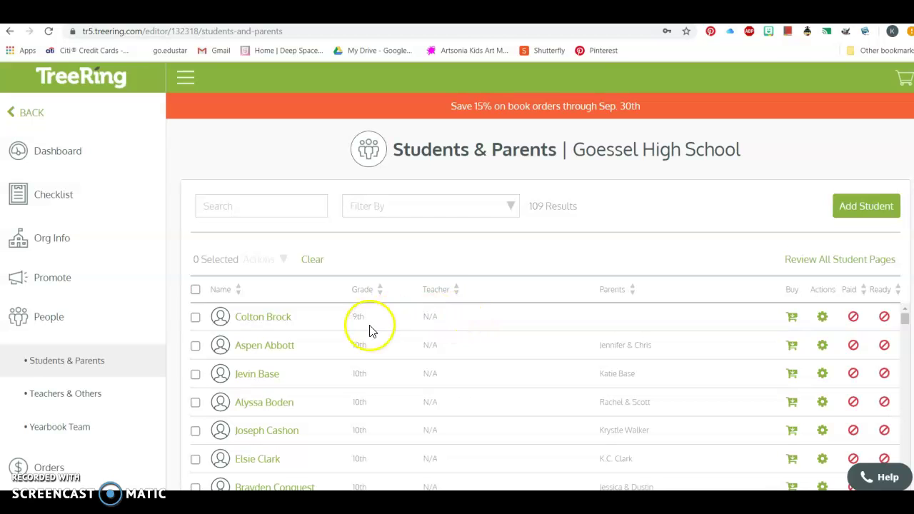
Step: Delete the duplicate student entry from the roster via its gear menu
scroll(305, 398, down, 5)
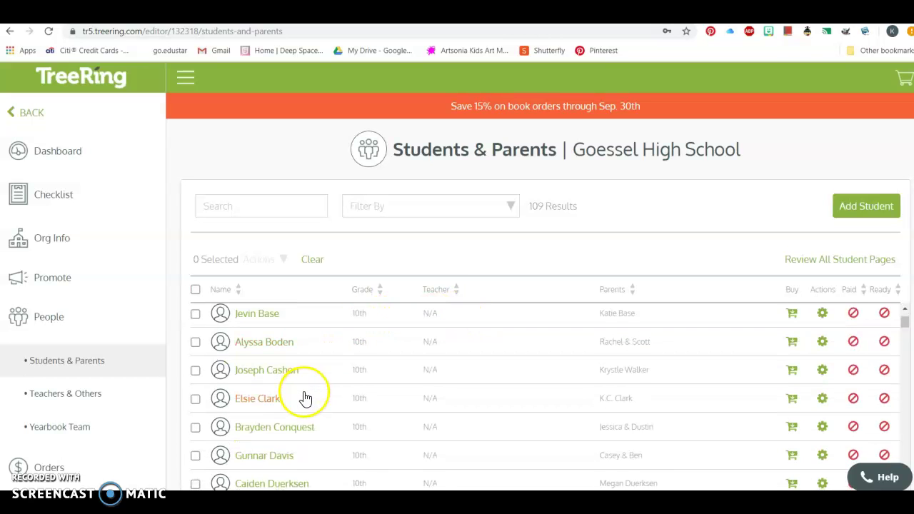
scroll(305, 398, down, 6)
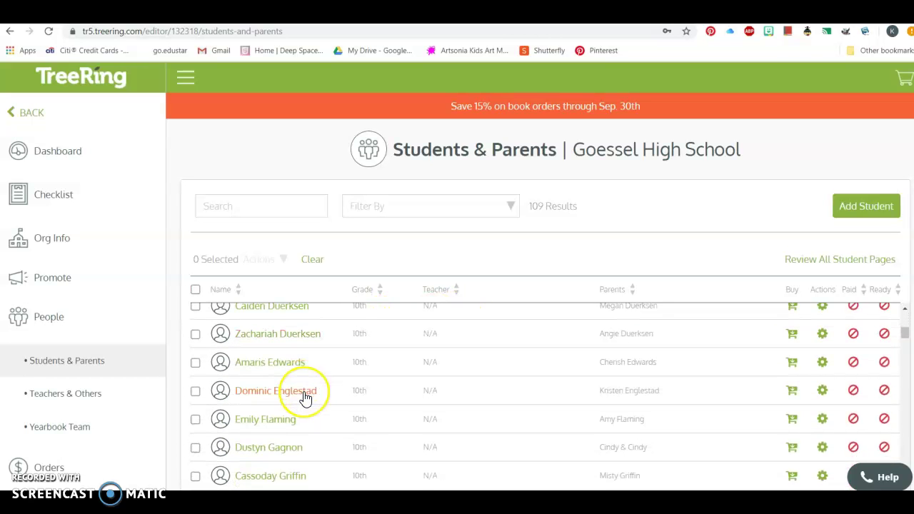
scroll(305, 398, down, 6)
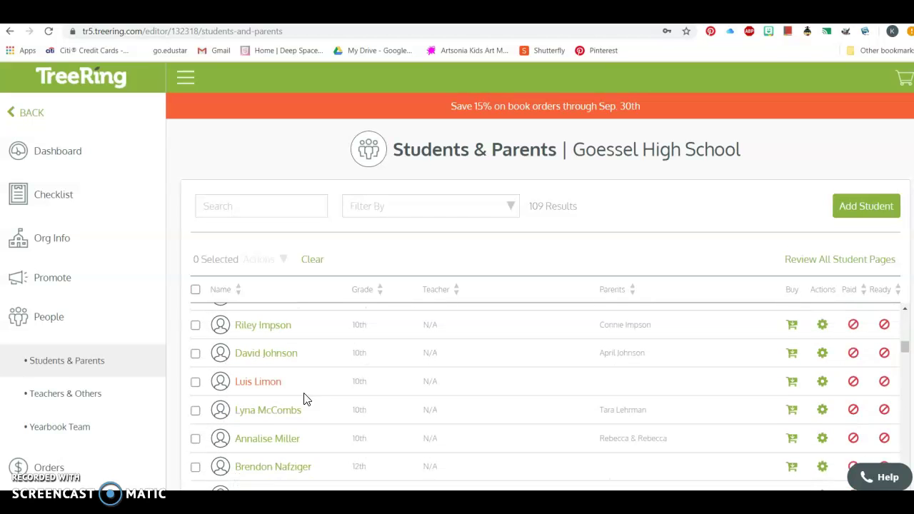
scroll(305, 400, down, 2)
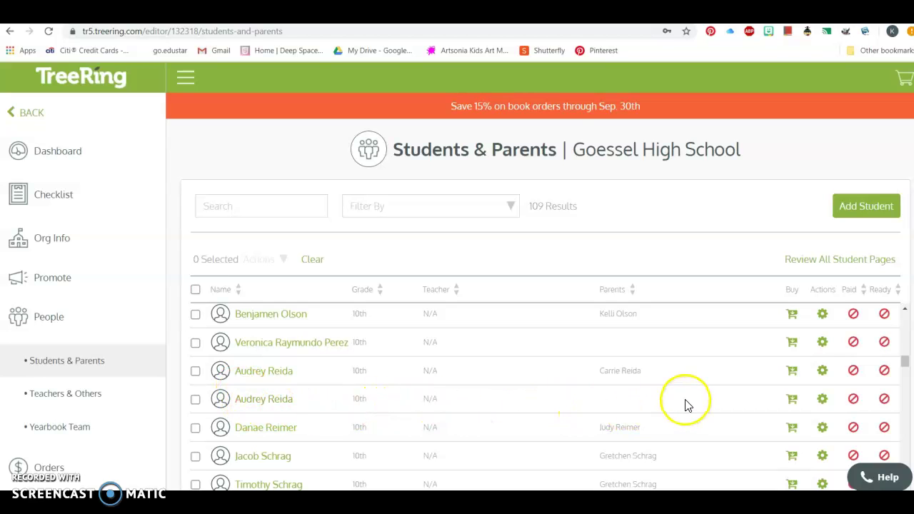
click(823, 400)
click(827, 301)
click(507, 314)
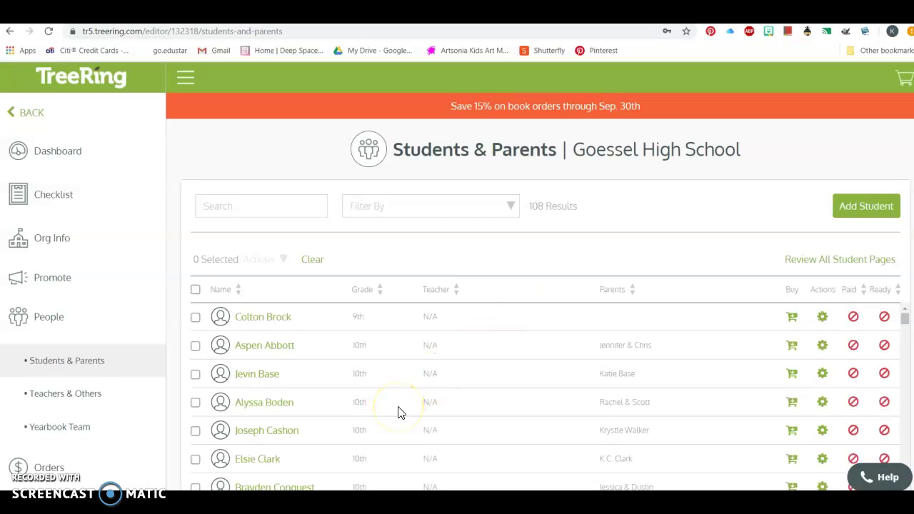
Step: Scroll the roster to check it now shows 108 results
scroll(389, 421, down, 10)
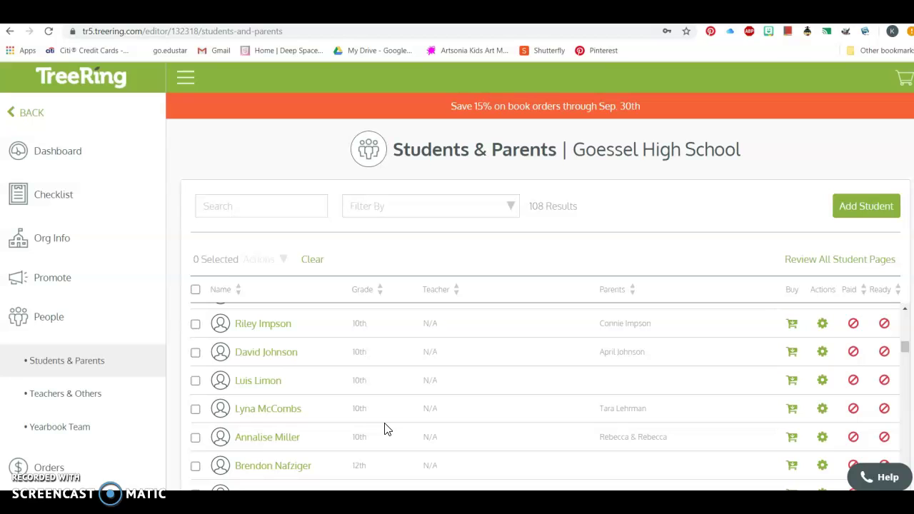
scroll(386, 428, down, 2)
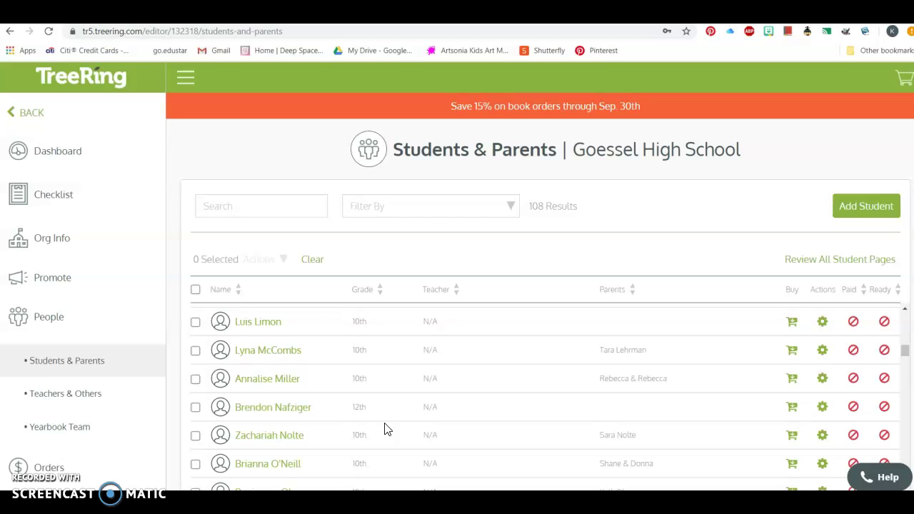
scroll(390, 431, down, 10)
scroll(388, 433, up, 15)
scroll(390, 434, up, 1)
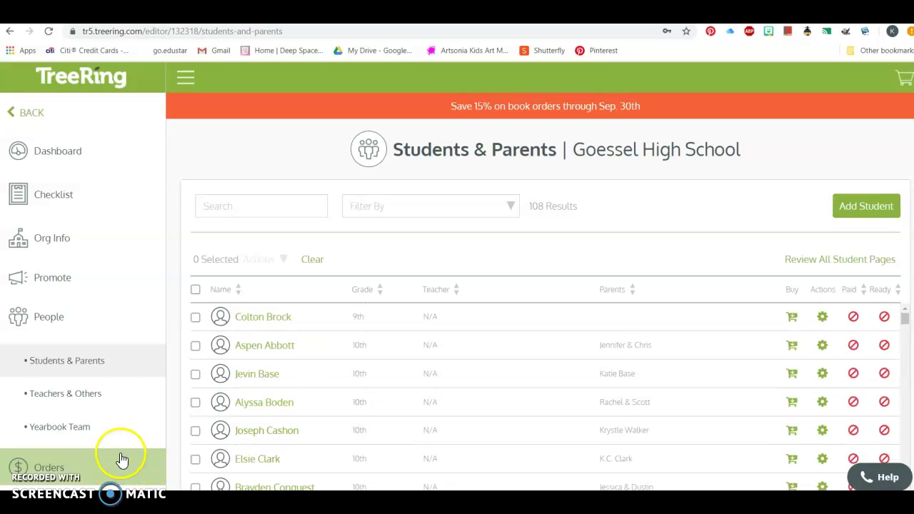